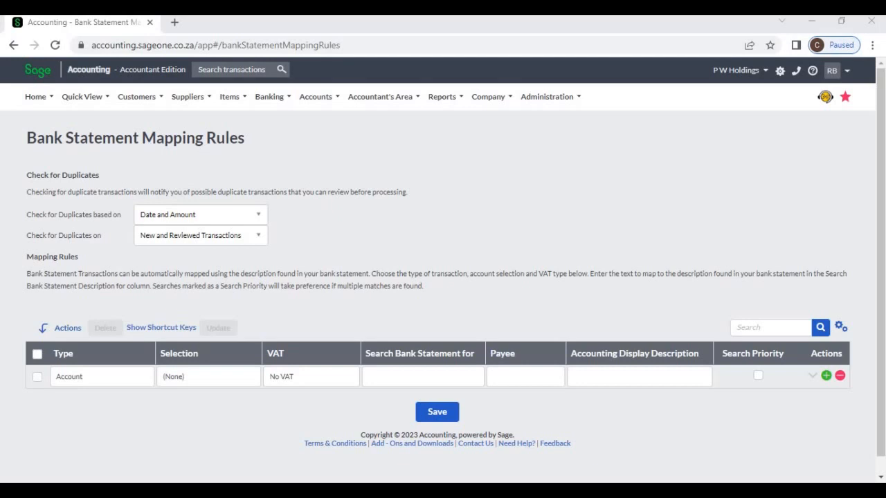
click(423, 377)
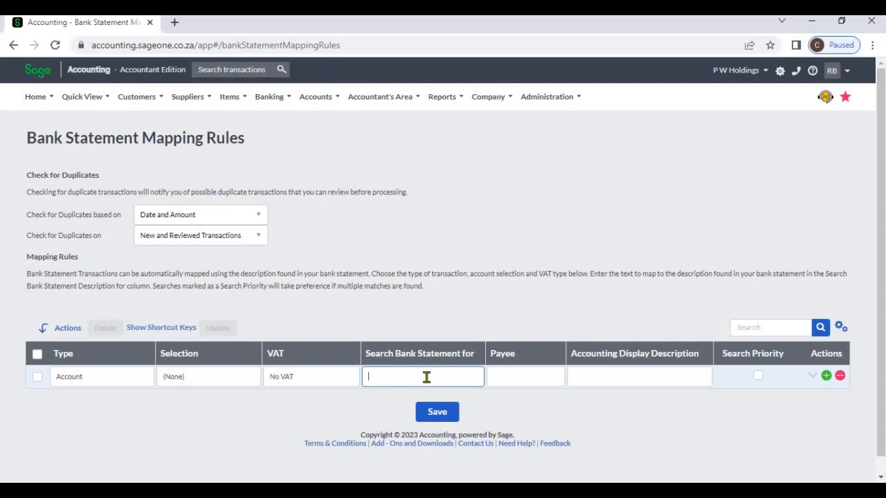
click(263, 107)
mouse_move(325, 149)
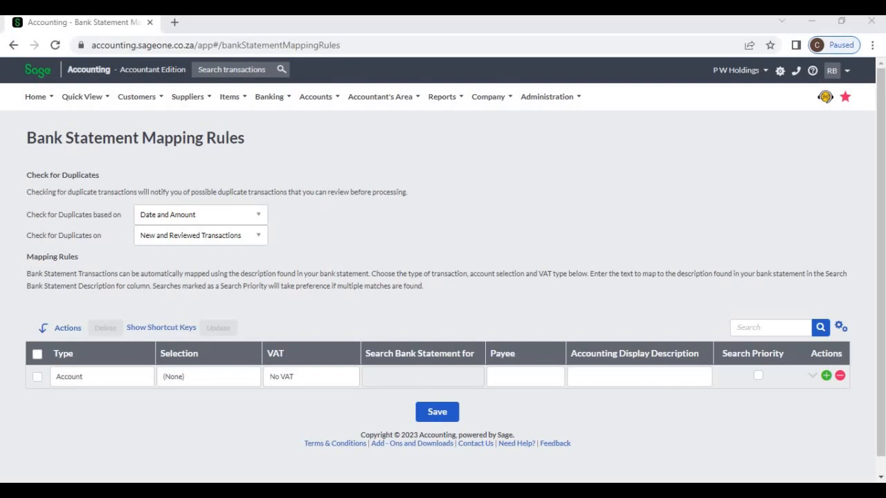
Step: Enter A001 as the bank statement search text in the first mapping rule
click(423, 377)
click(423, 377)
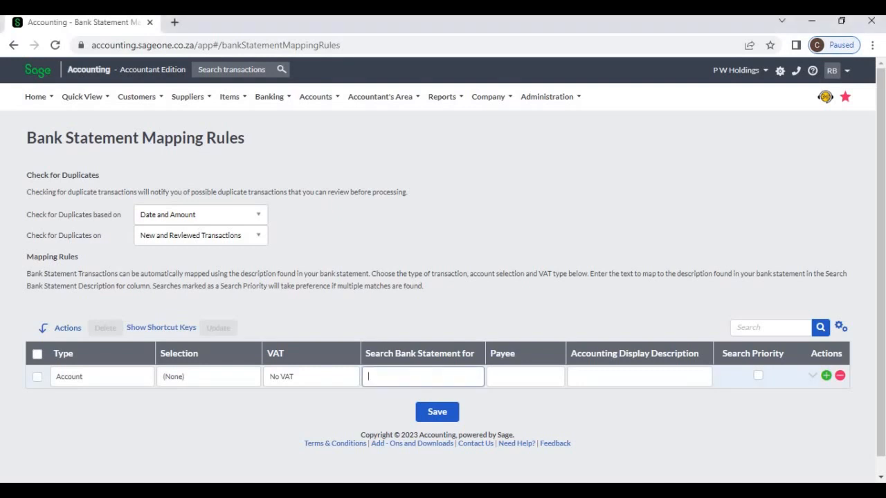
text(A)
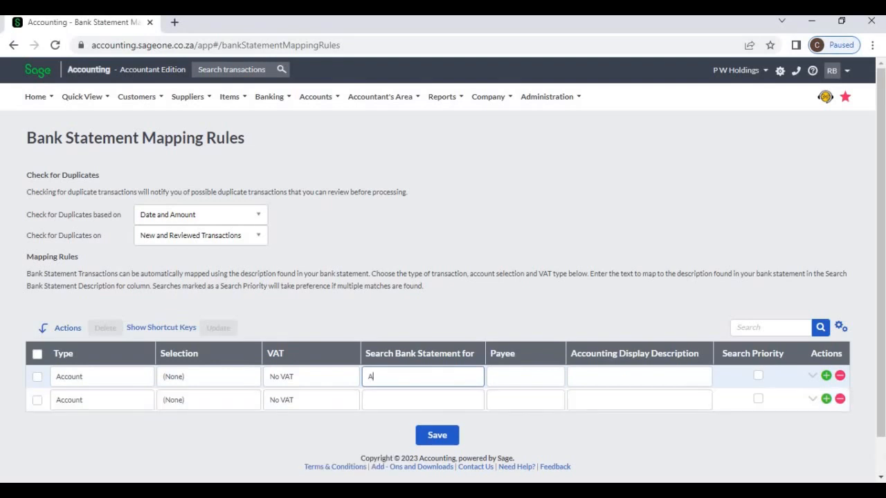
text(001)
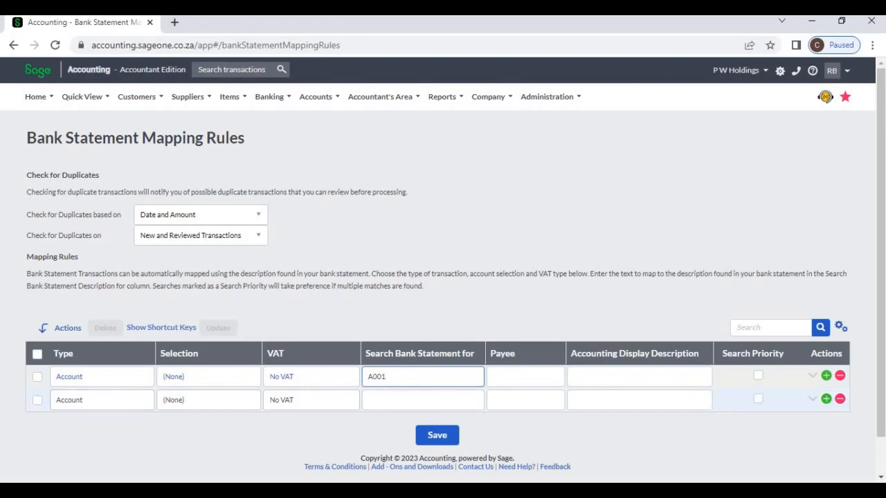
Step: Set the first mapping rule's type to Customer and its selection to A001
click(101, 376)
click(102, 376)
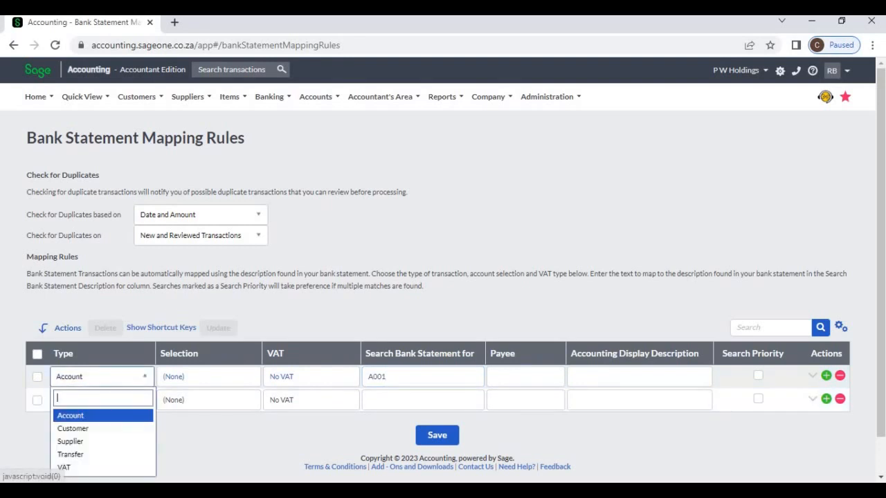
click(74, 428)
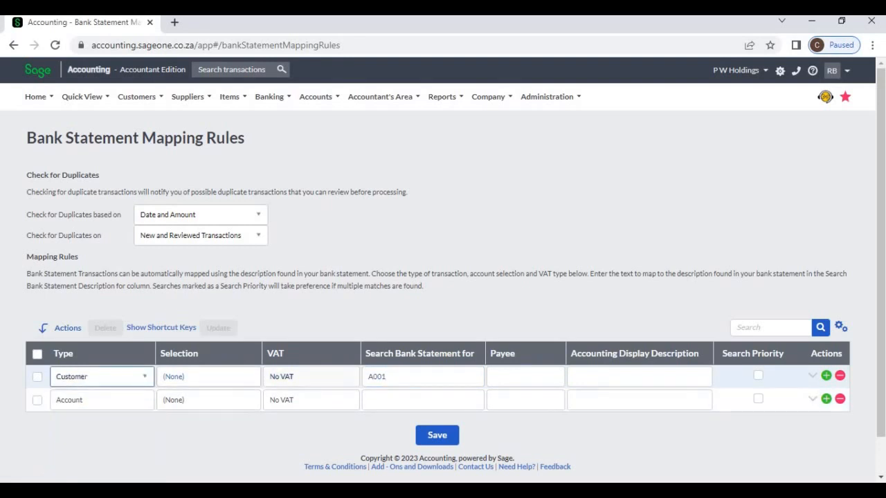
click(209, 377)
click(208, 377)
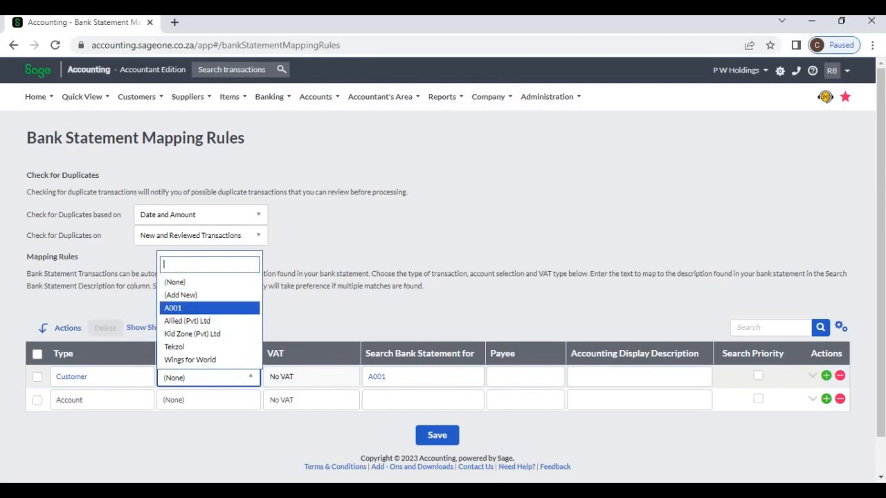
click(173, 308)
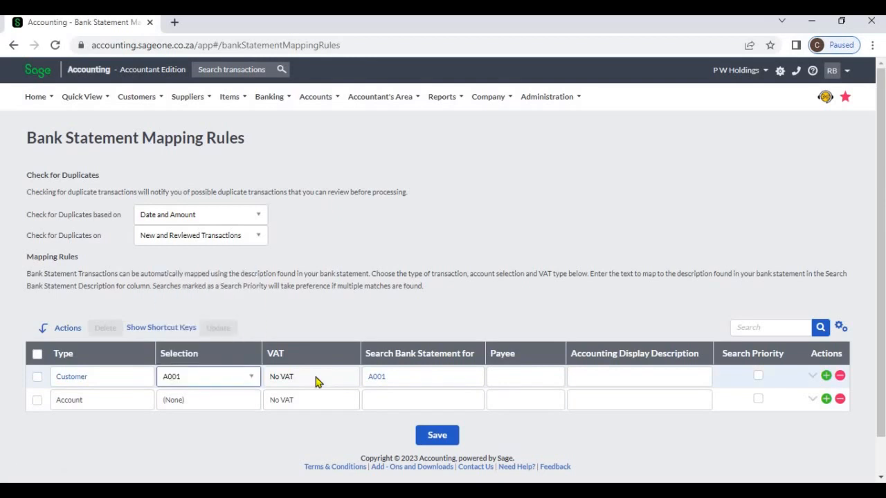
Step: Fill in the customer's name as the payee of the first mapping rule
click(505, 377)
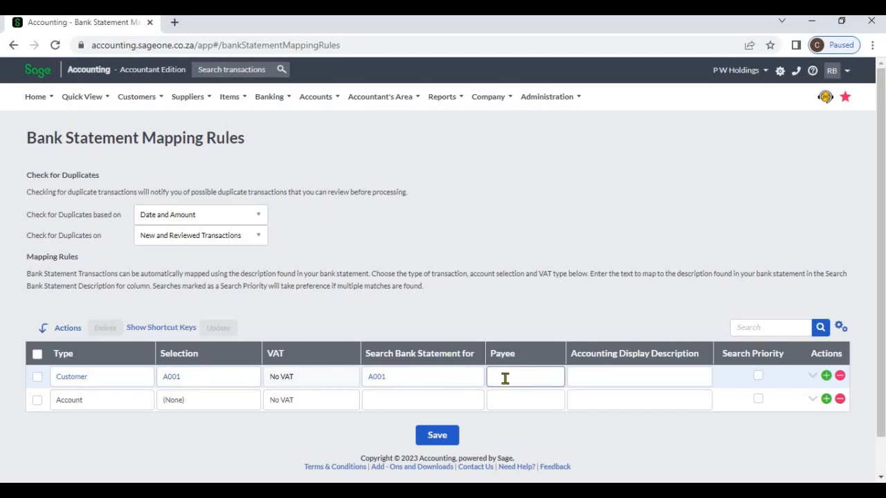
text(M)
text(a)
text(. Smith)
Step: Set the rule's accounting display description to "Management Fee" and save the mapping rules
click(597, 379)
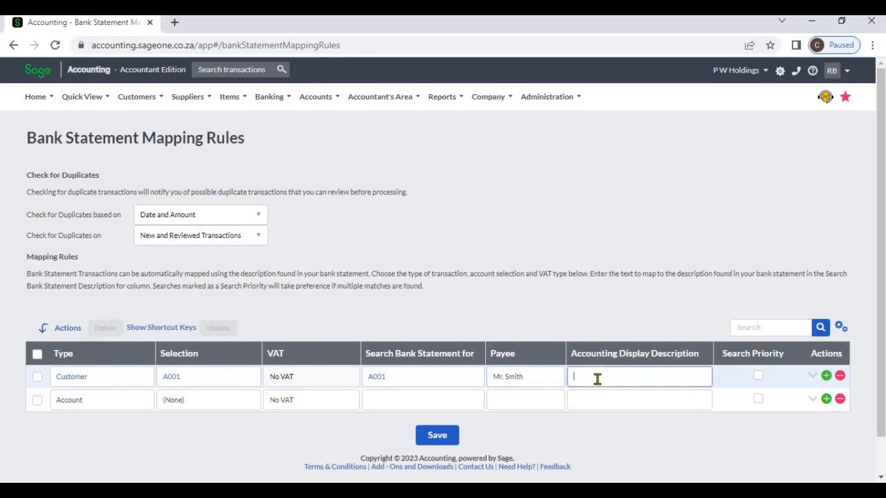
text(Management Fee)
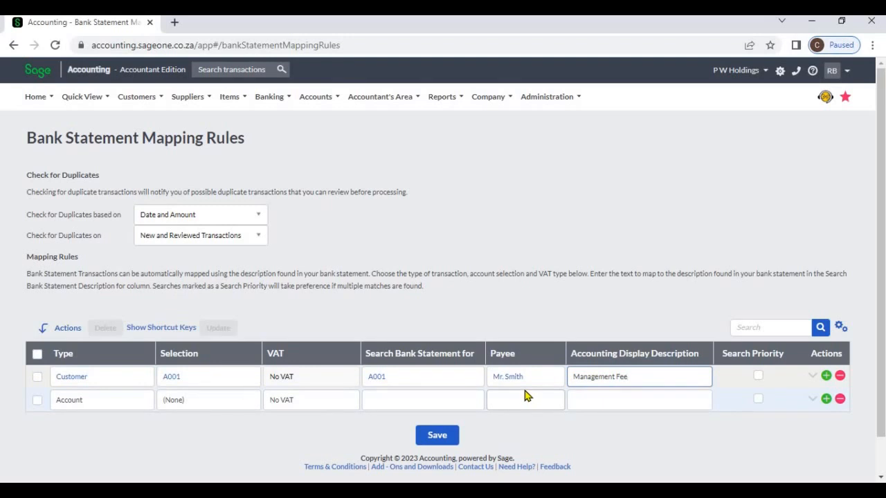
click(443, 437)
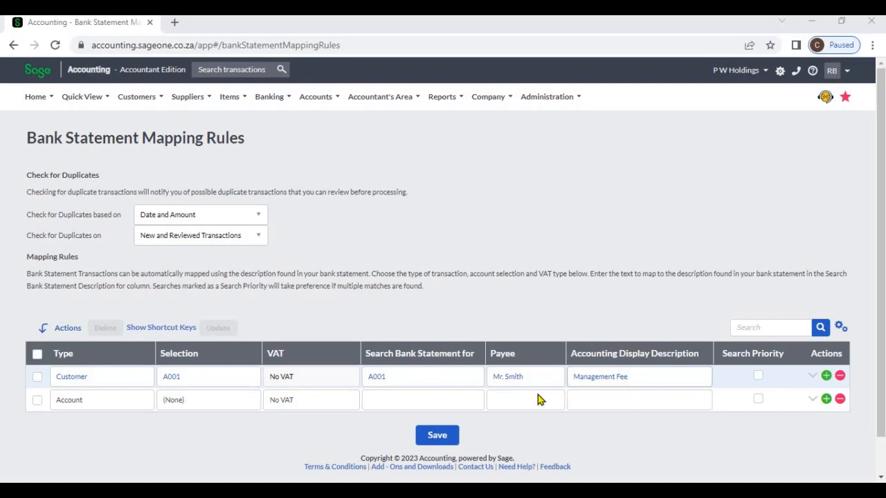
click(442, 436)
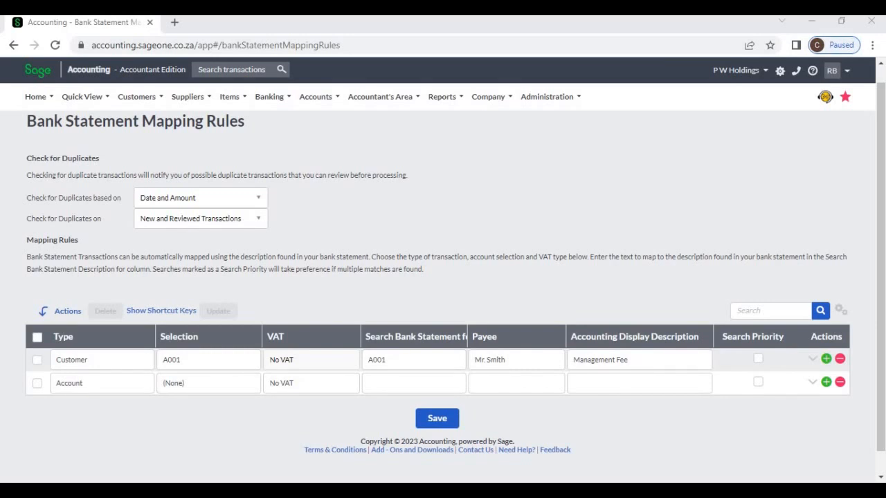
Step: Go to the banking transactions page and set the bank statement import file type to CSV
mouse_move(272, 97)
mouse_move(285, 163)
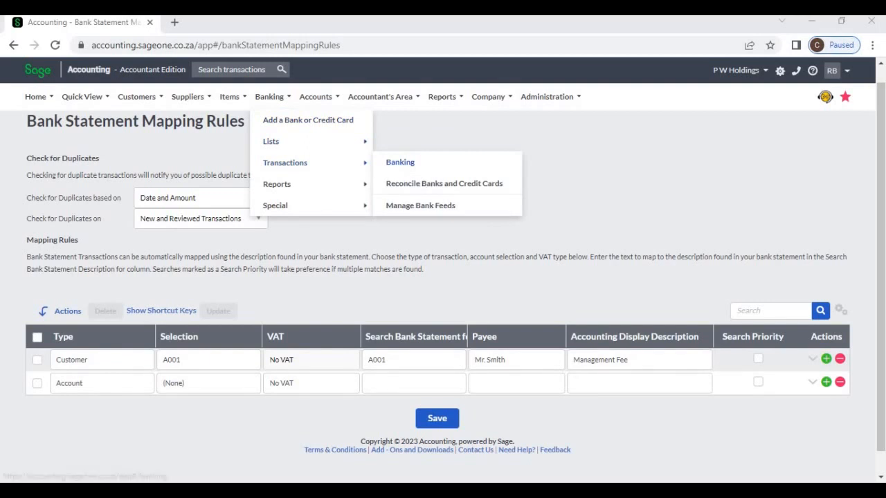
click(402, 162)
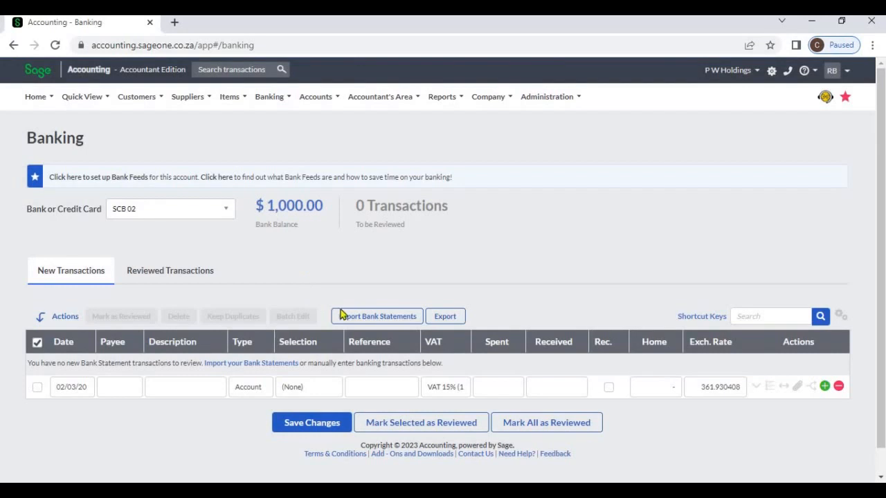
click(392, 321)
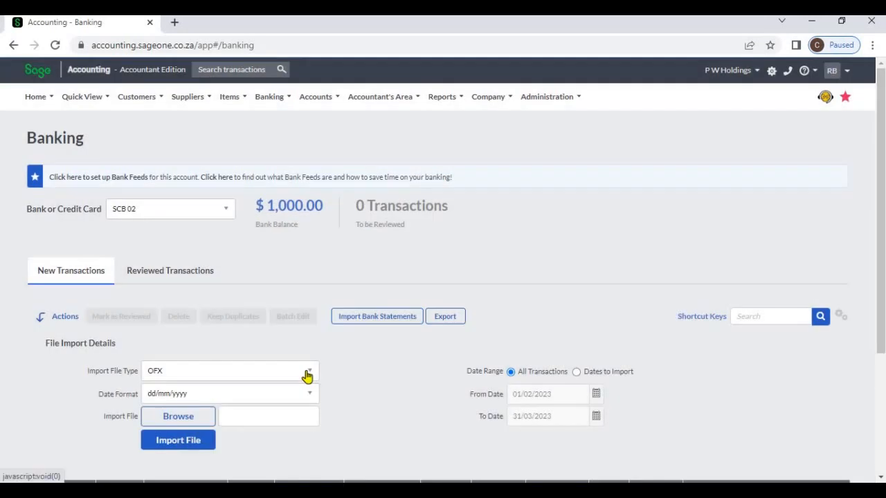
click(307, 372)
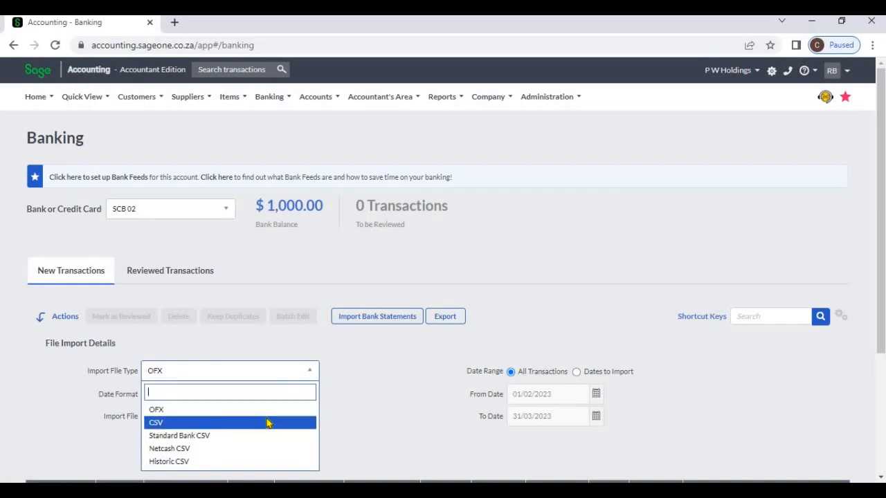
click(267, 420)
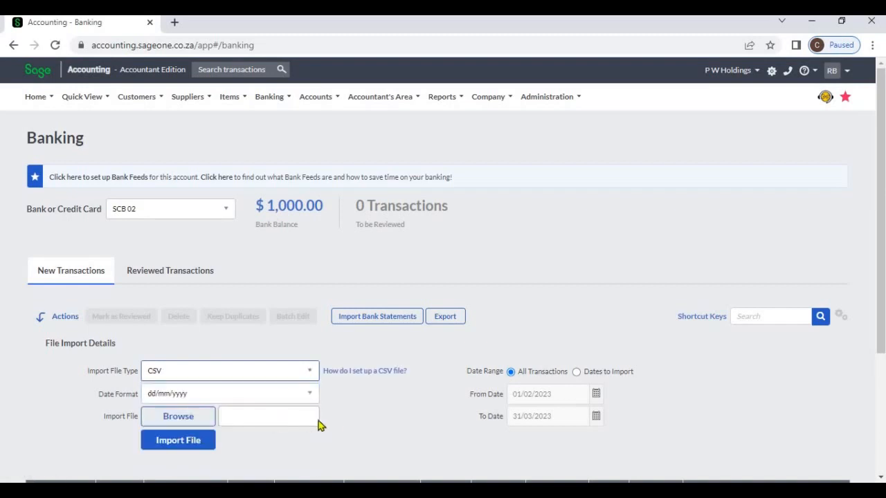
Step: Download the example CSV file from the CSV set-up help and open it in Excel
click(374, 375)
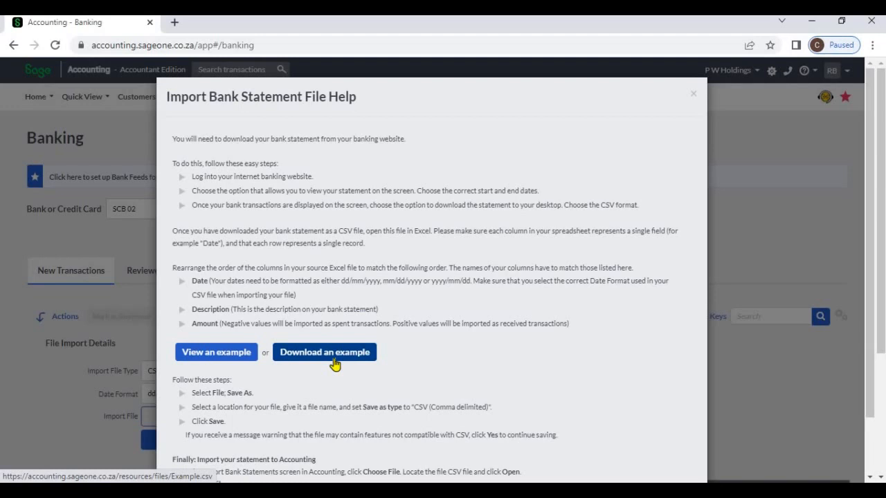
click(335, 364)
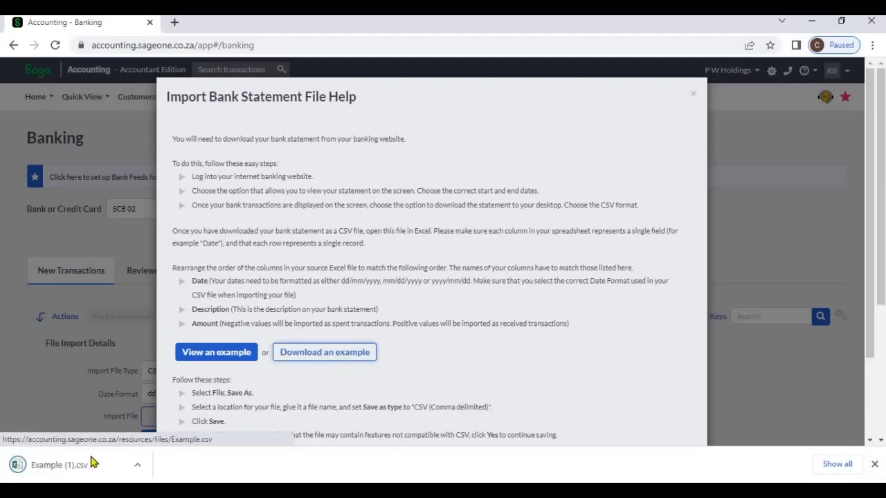
click(82, 467)
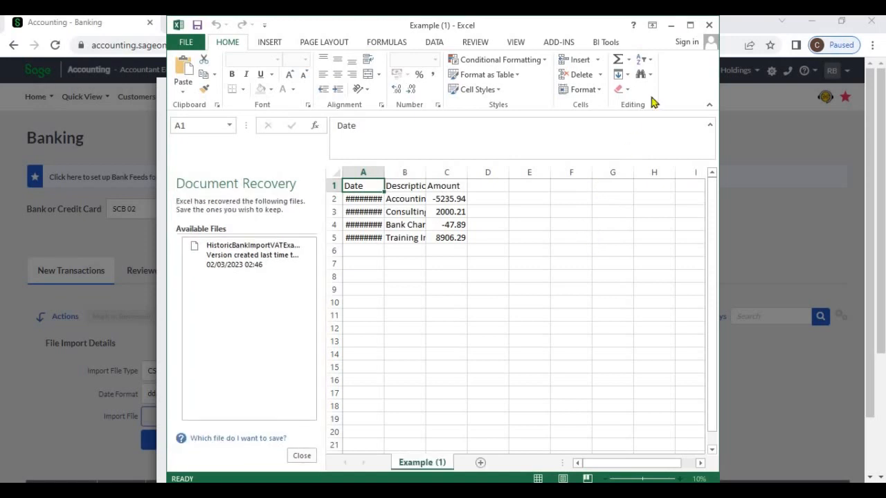
Step: Widen the Date column in the maximised workbook and enter the date 02/03/2023 in cell A6
click(690, 25)
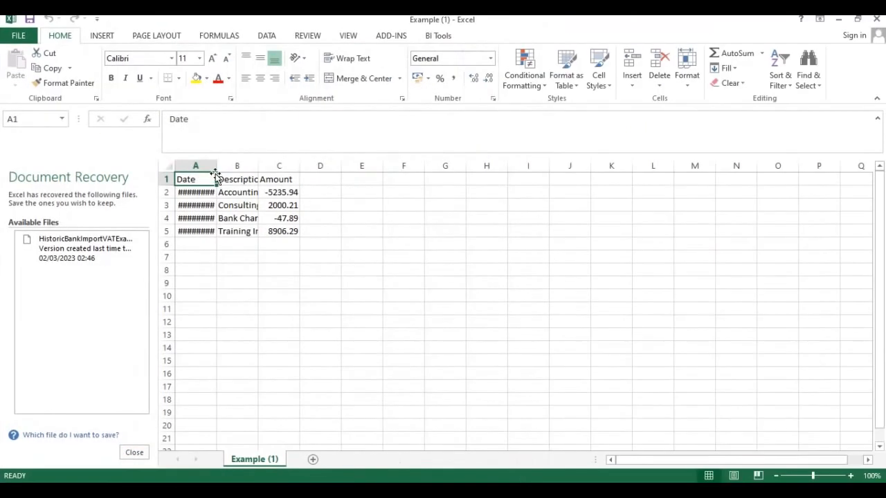
drag(217, 166, 242, 164)
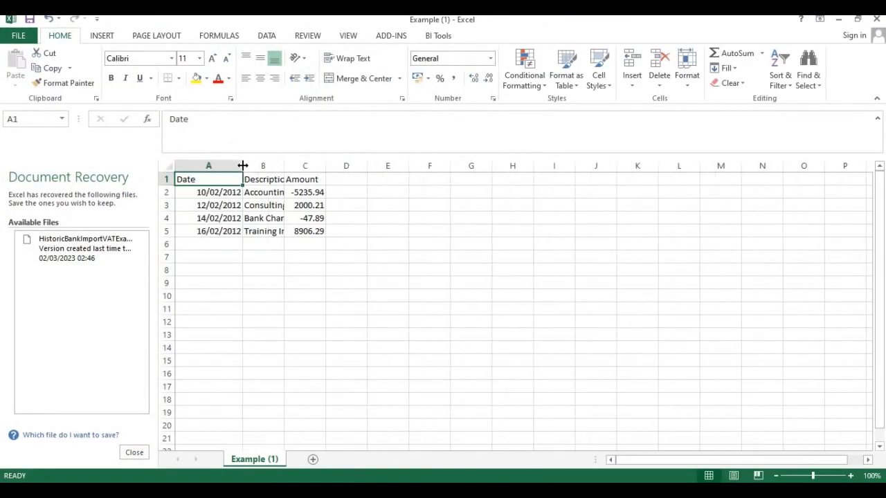
click(219, 242)
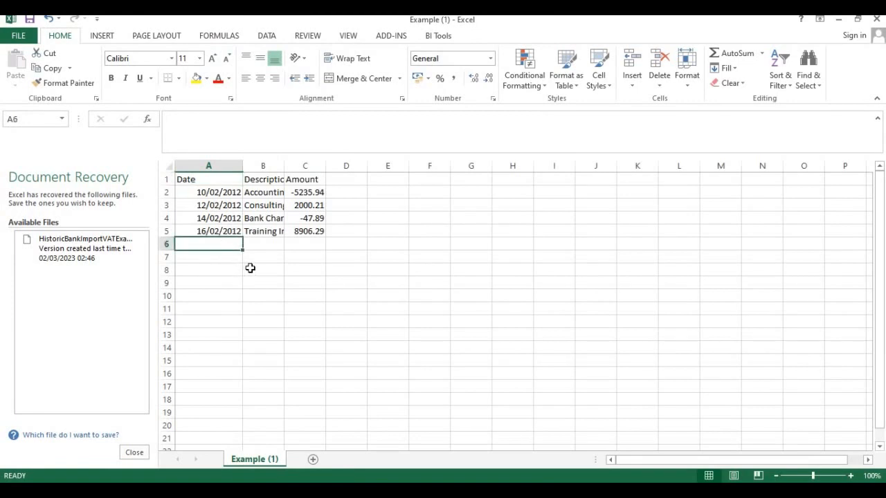
text(02/)
text(0)
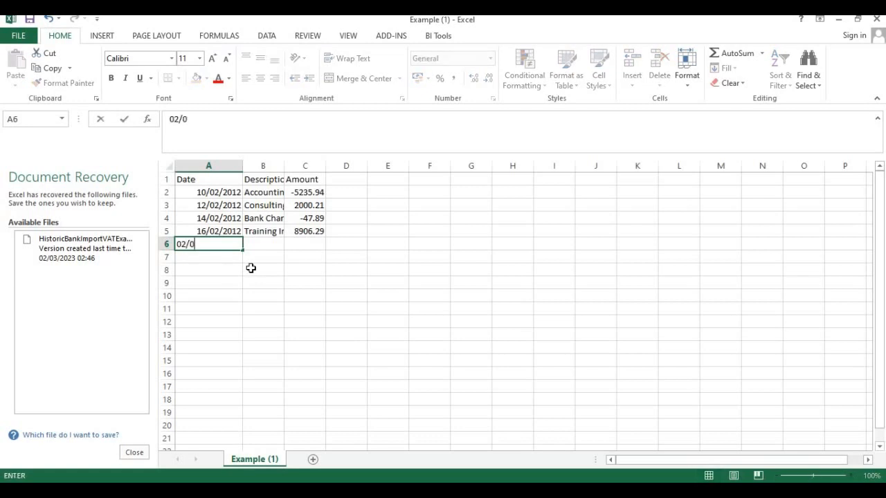
text(3/2023)
key(Tab)
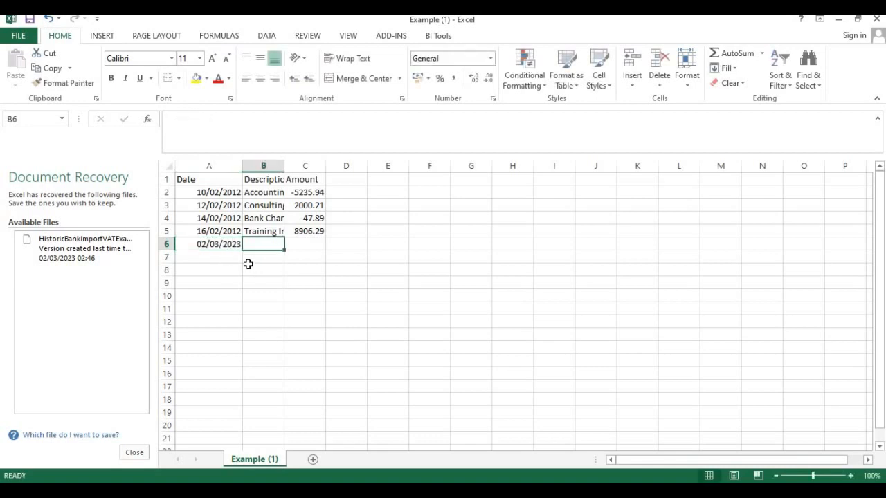
Step: Complete row 6 with the description A001 and the amount 10000
text(A00)
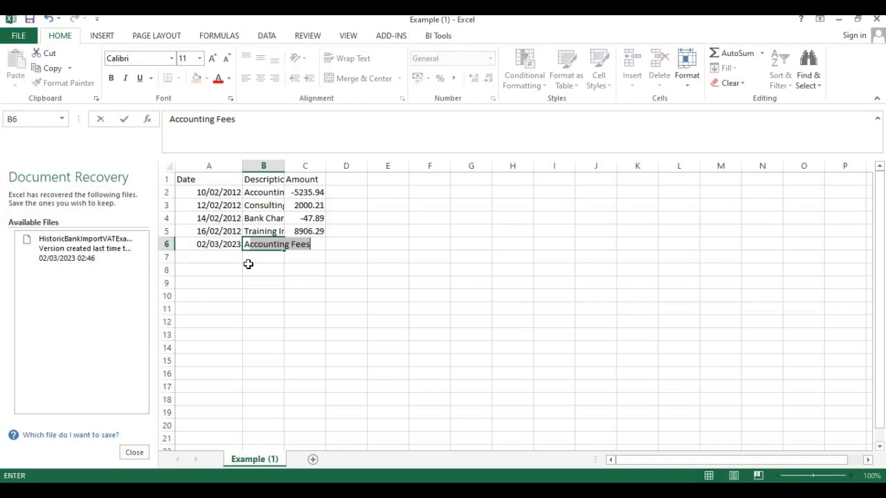
text(1)
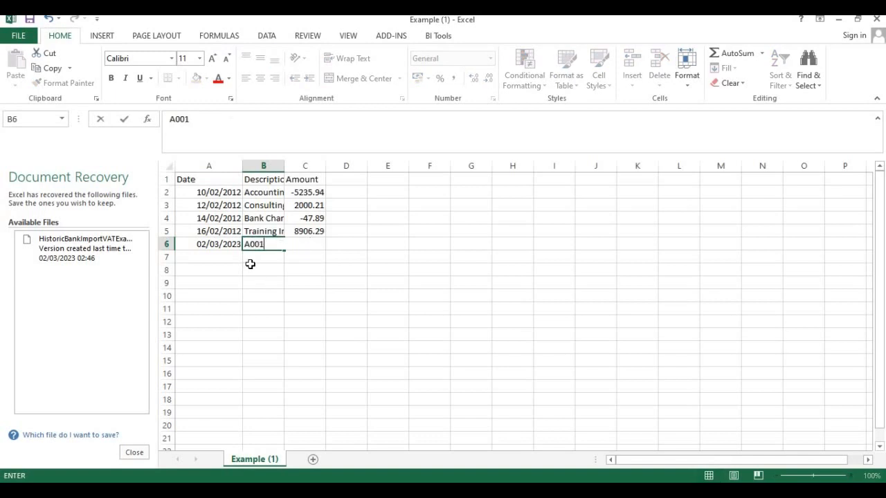
key(Tab)
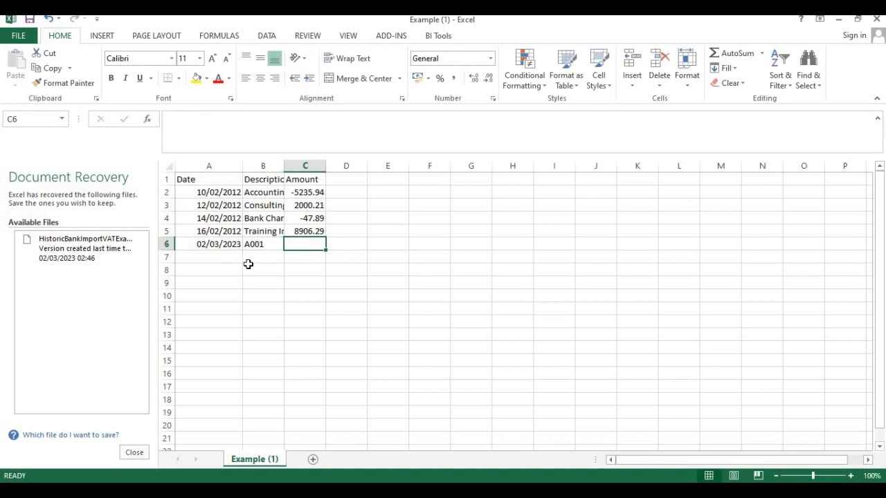
text(10000)
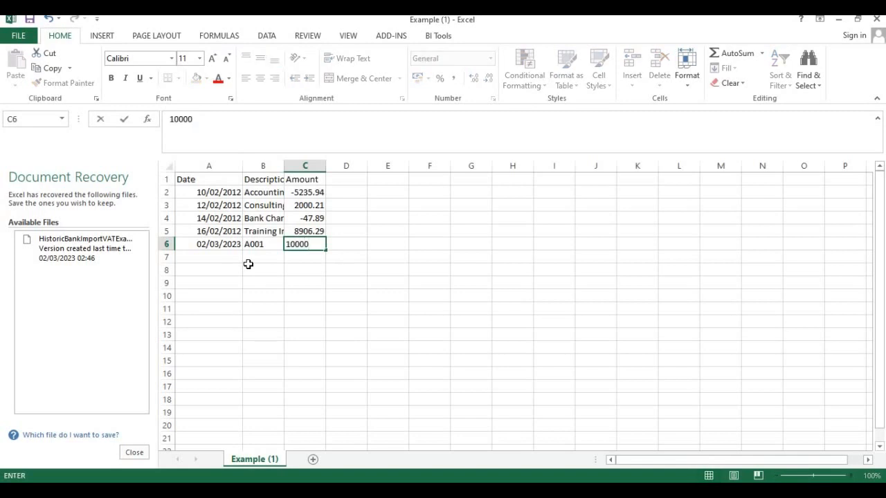
key(Return)
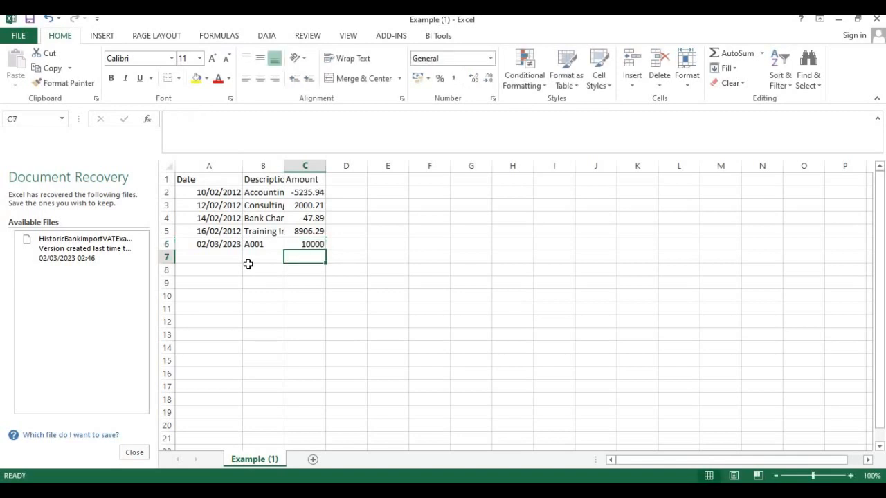
Step: Delete the sample transaction rows 2 to 5 from the example statement
drag(167, 192, 172, 235)
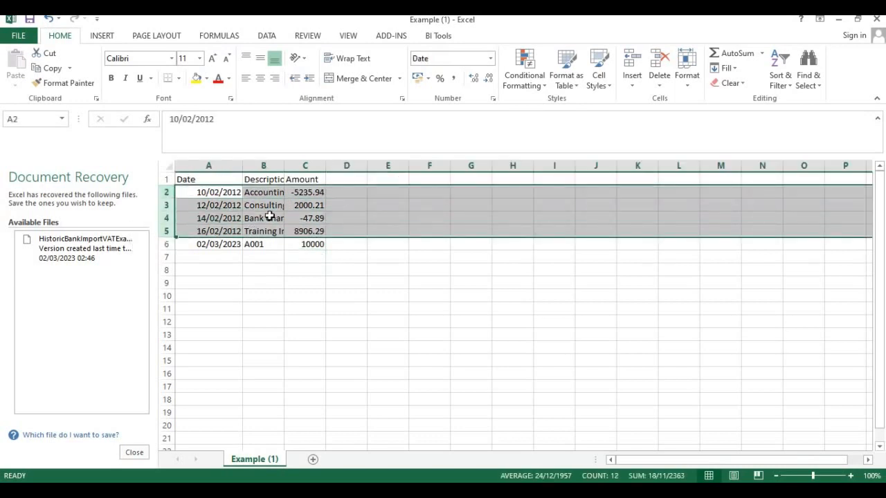
right_click(269, 211)
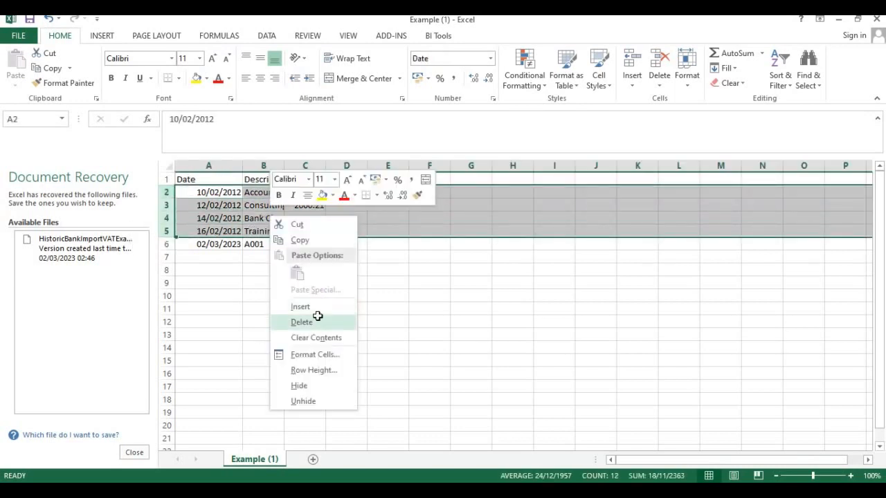
click(316, 321)
click(470, 282)
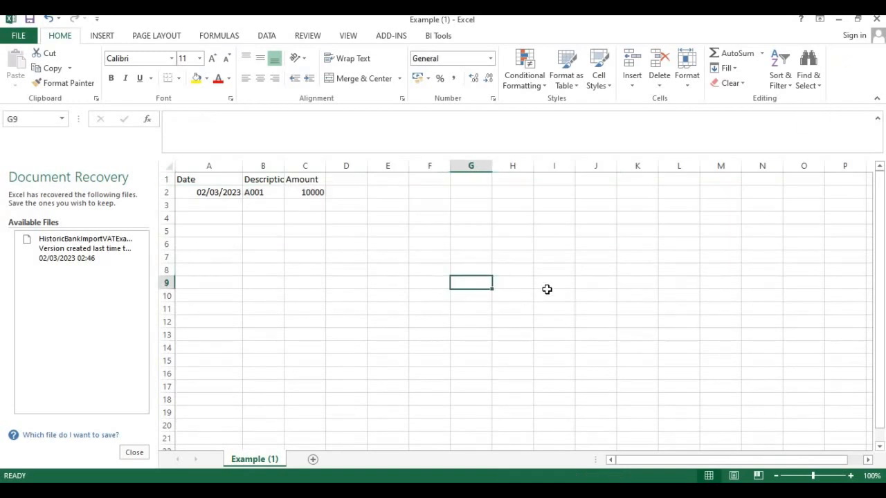
Step: Save the edited example statement, keeping the CSV (Comma delimited) format, and close the workbook with its changes saved
key(ctrl+s)
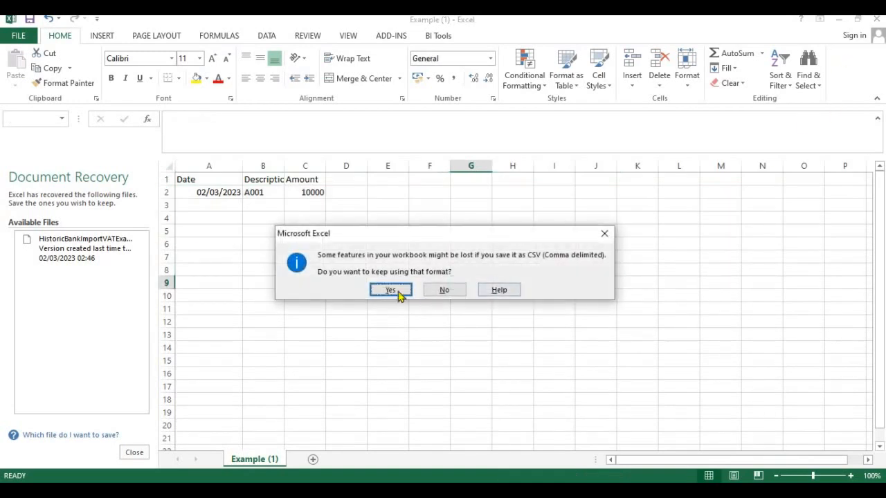
click(392, 291)
click(876, 21)
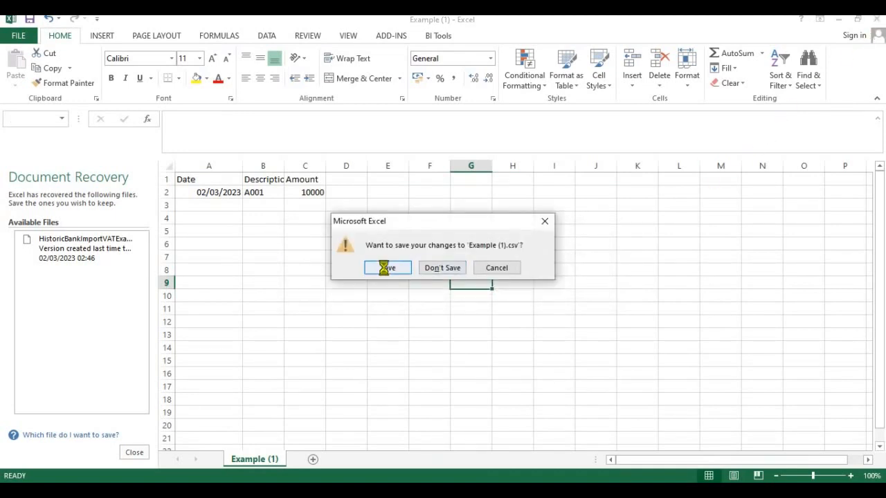
click(384, 267)
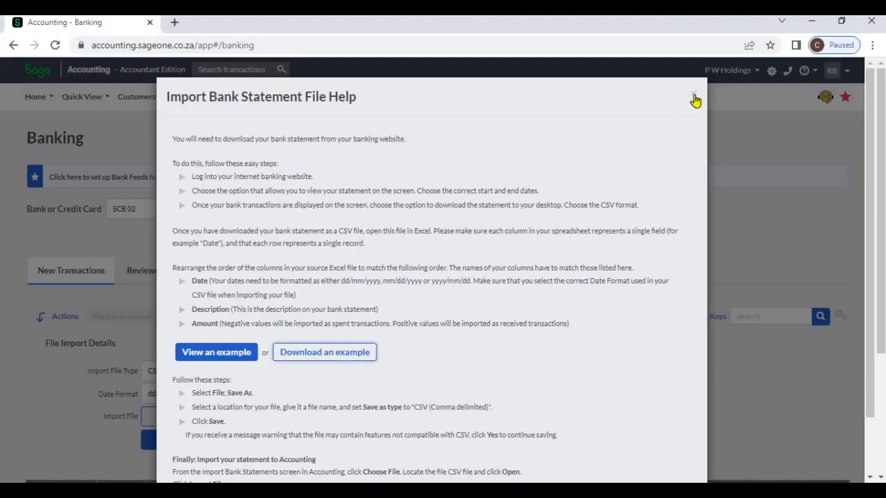
Step: Back in Sage Accounting, close the import help and import Example (1).csv as the bank statement for Commercial Bank - 002
click(693, 97)
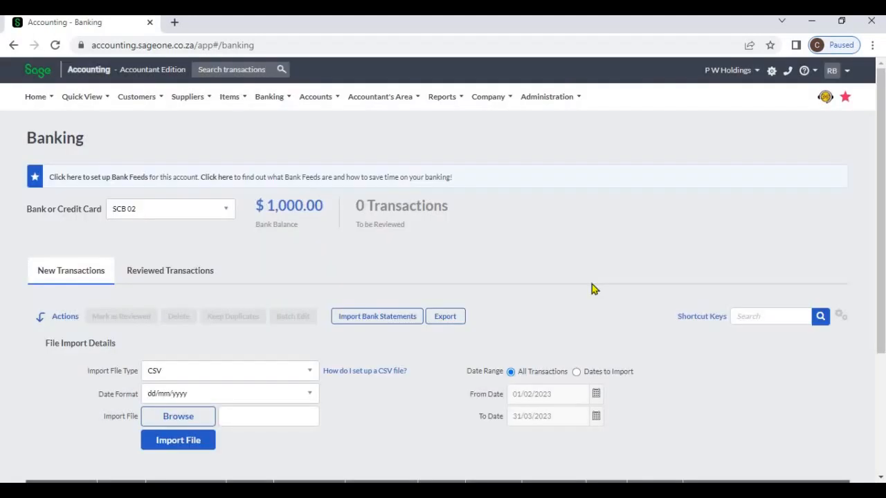
scroll(591, 286, down, 1)
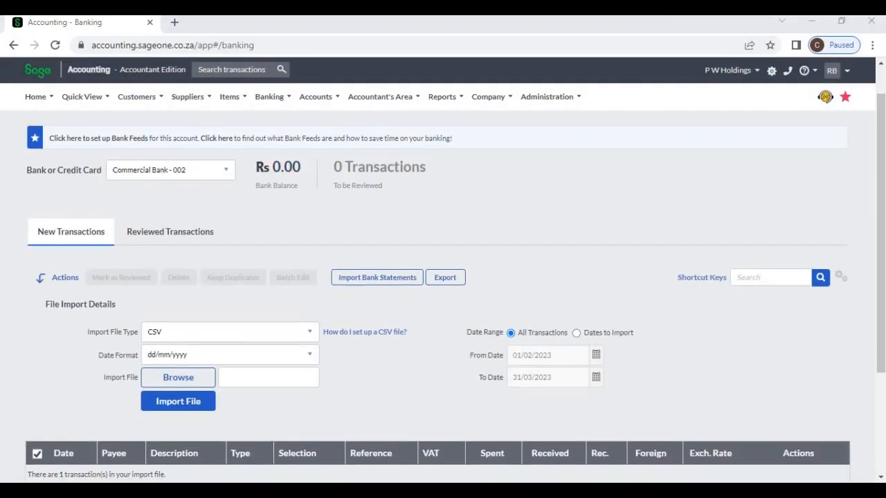
click(178, 377)
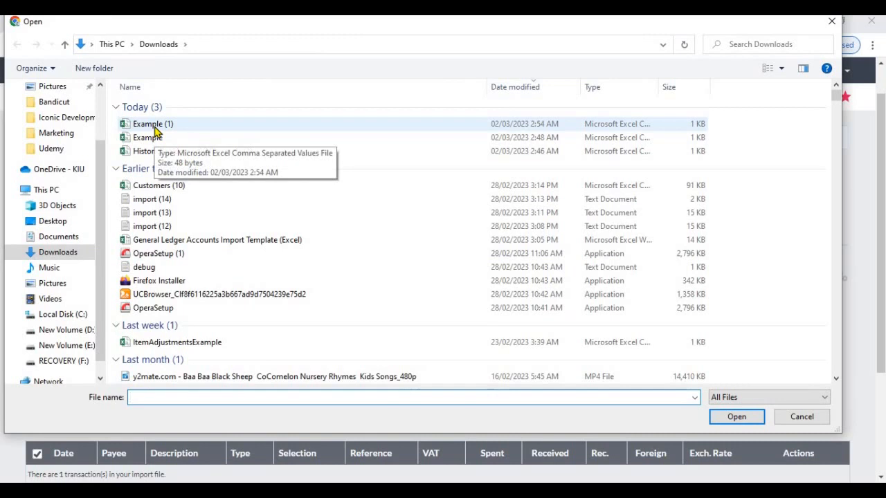
double_click(154, 128)
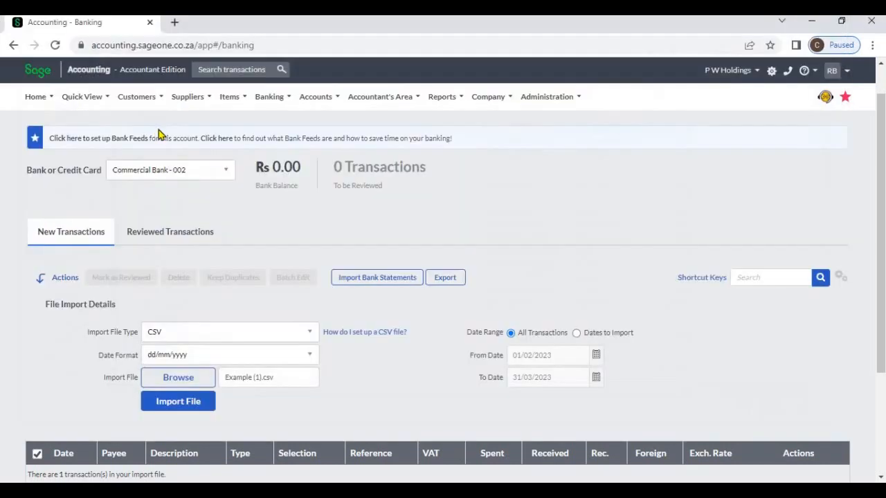
click(201, 407)
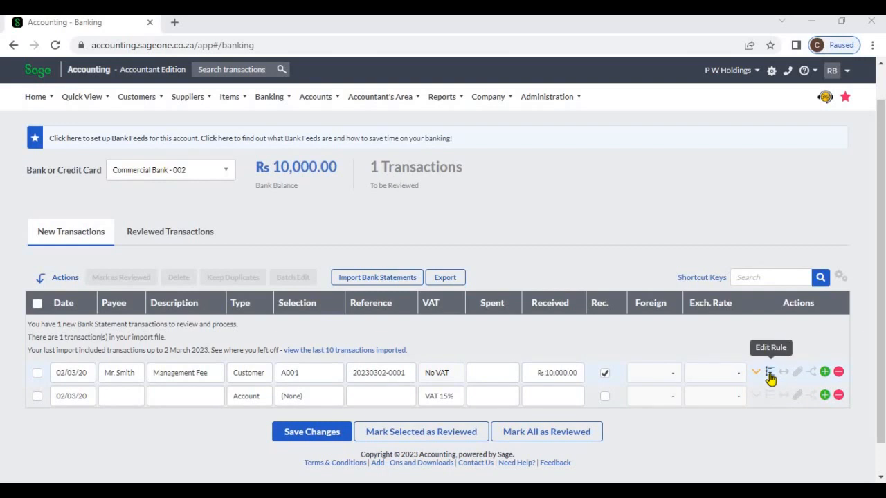
Step: Review the bank statement mapping rule behind the imported Management Fee transaction, and close the rule
click(769, 375)
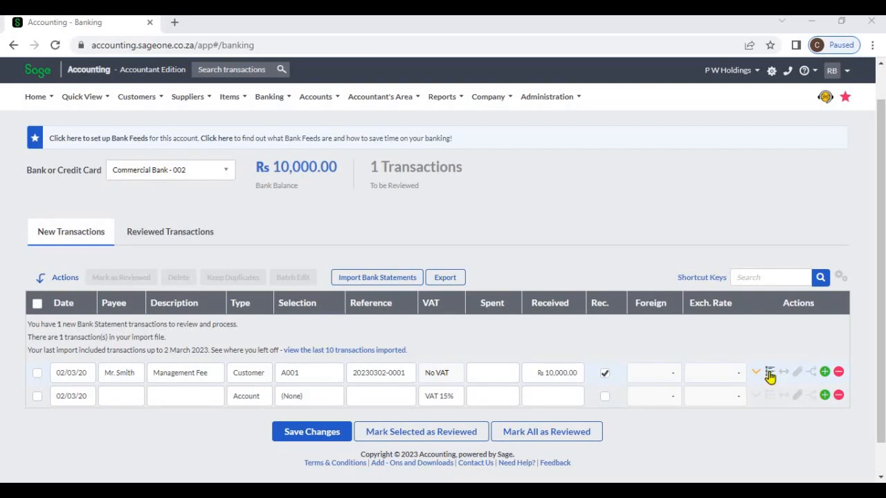
click(771, 375)
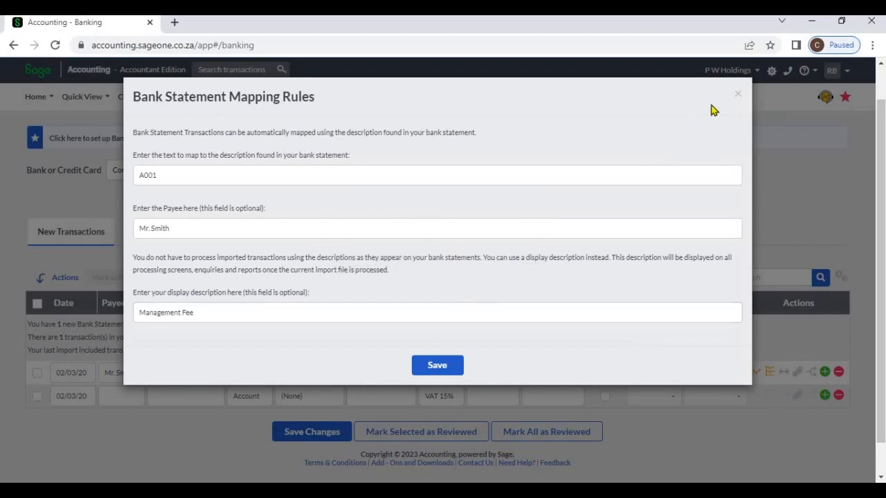
click(738, 95)
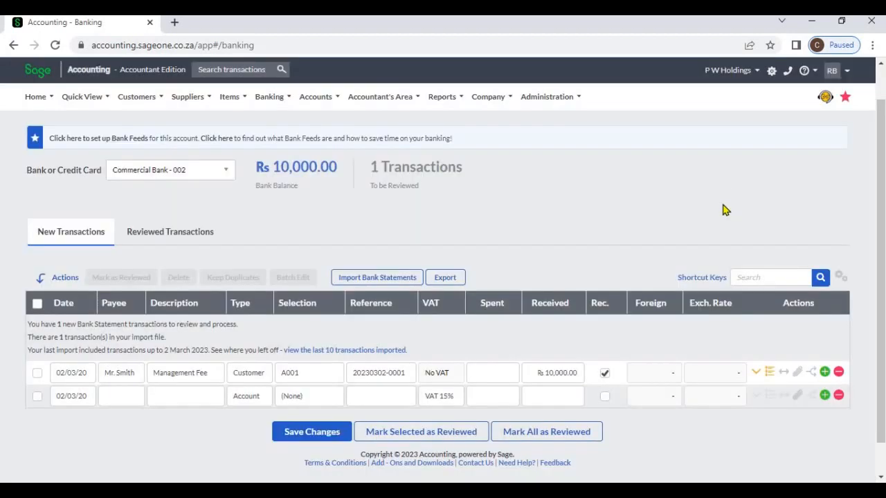